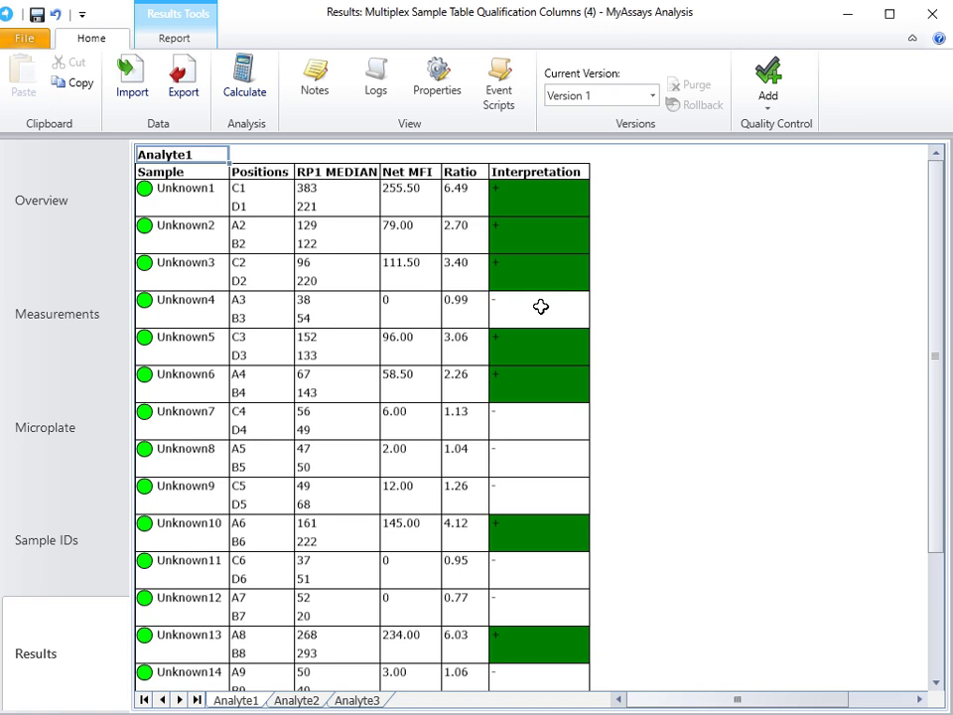
Add a Sample Table (Custom Columns) element to the assay's report and set its sheet name to Overall Results.
click(437, 85)
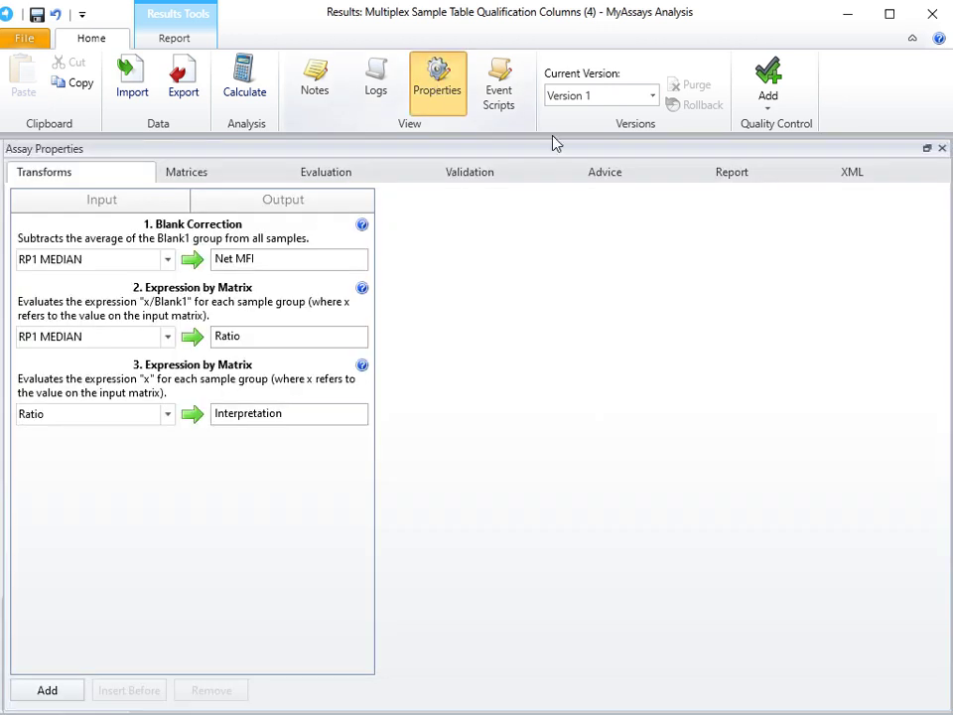
click(728, 174)
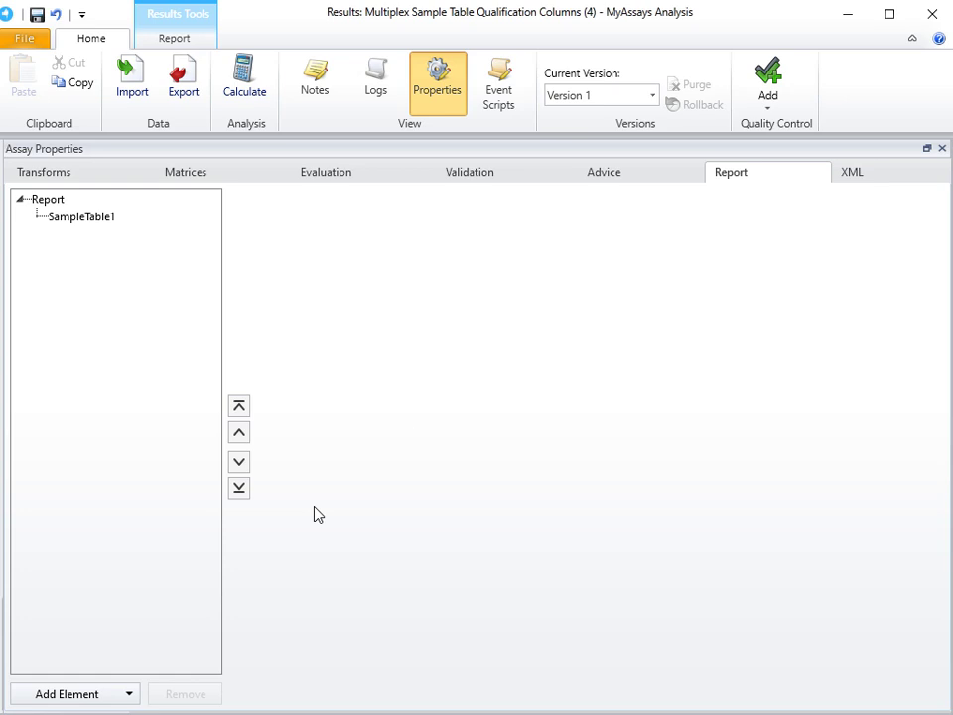
click(127, 697)
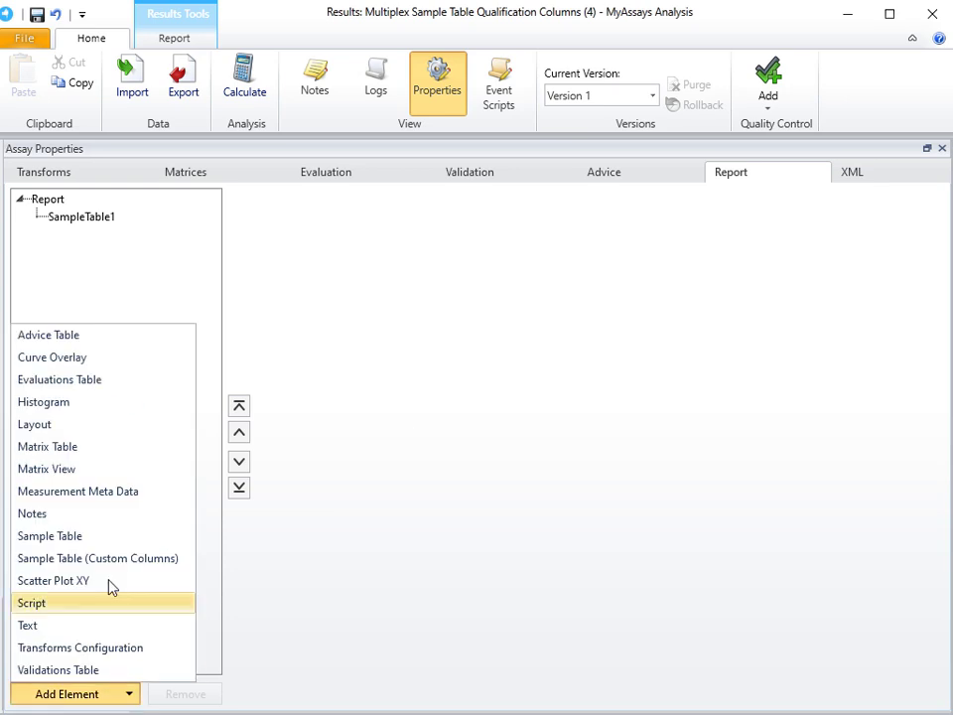
click(161, 558)
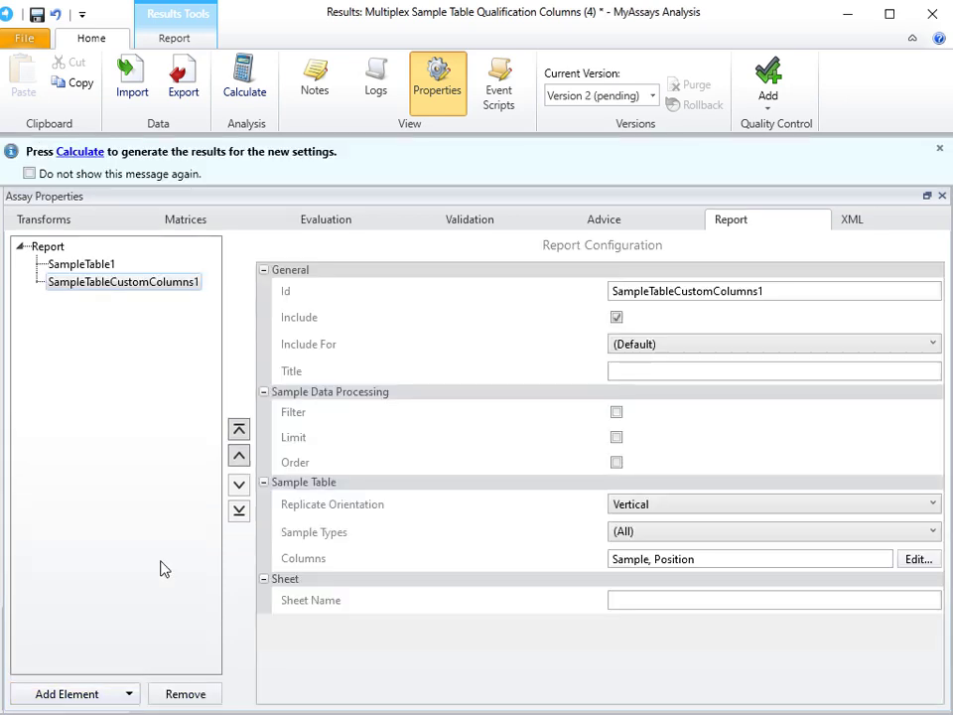
click(631, 599)
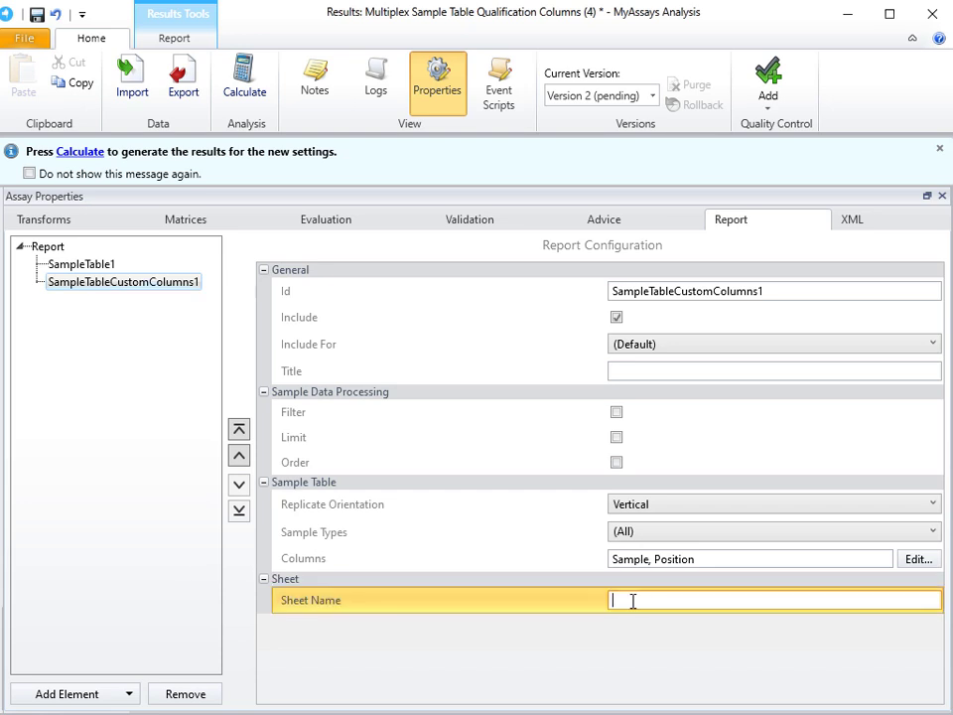
text(Overall Results)
Move the custom columns table to the start of the report and include it for First Analyte only.
click(238, 428)
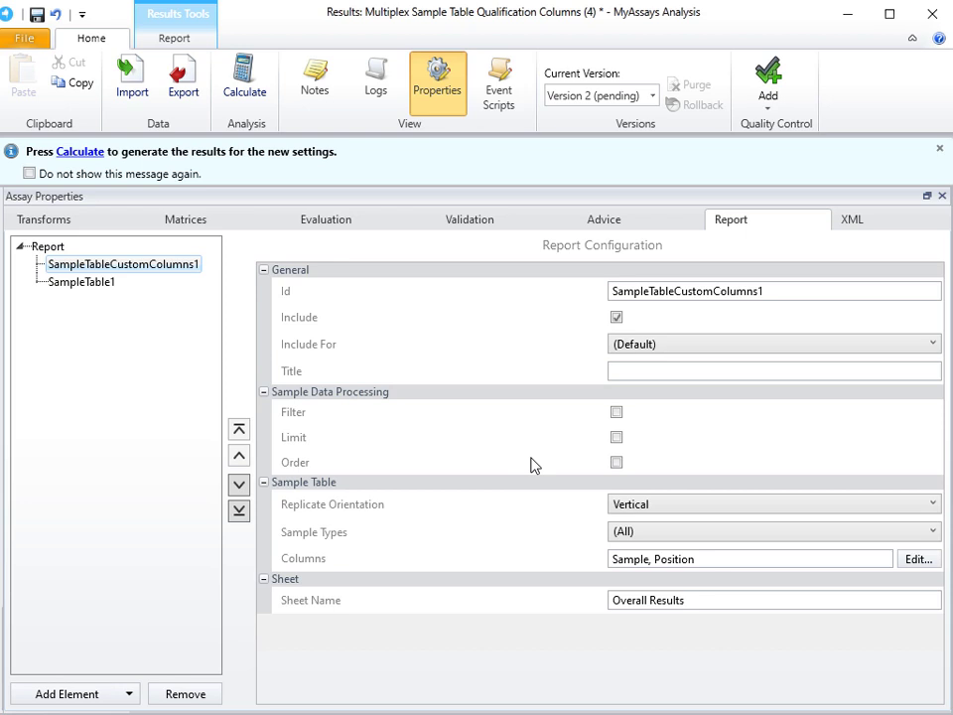
click(671, 351)
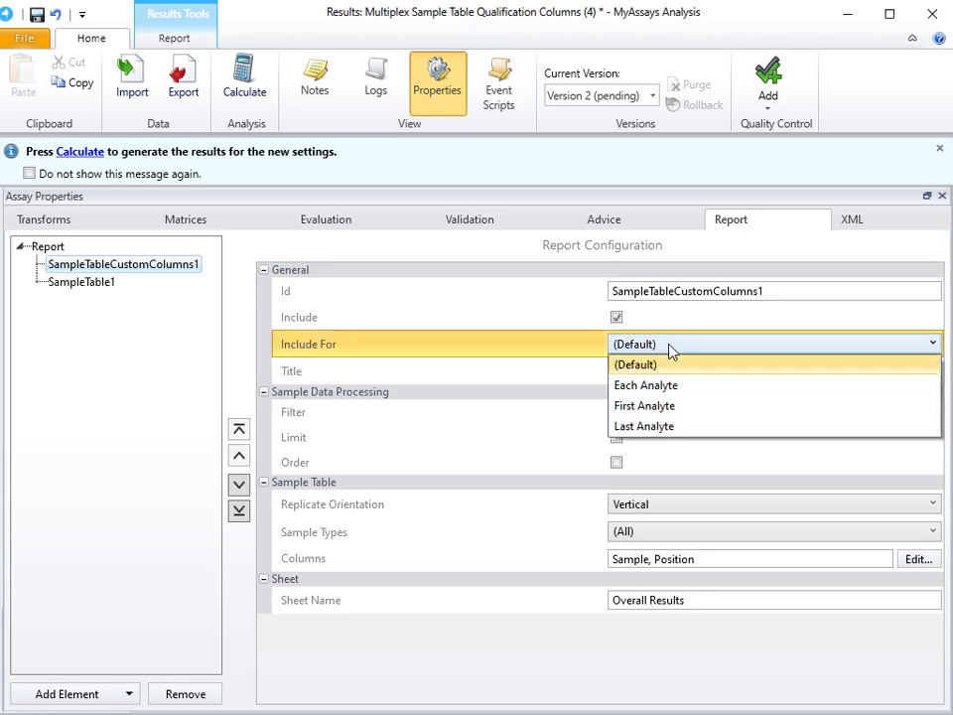
click(683, 407)
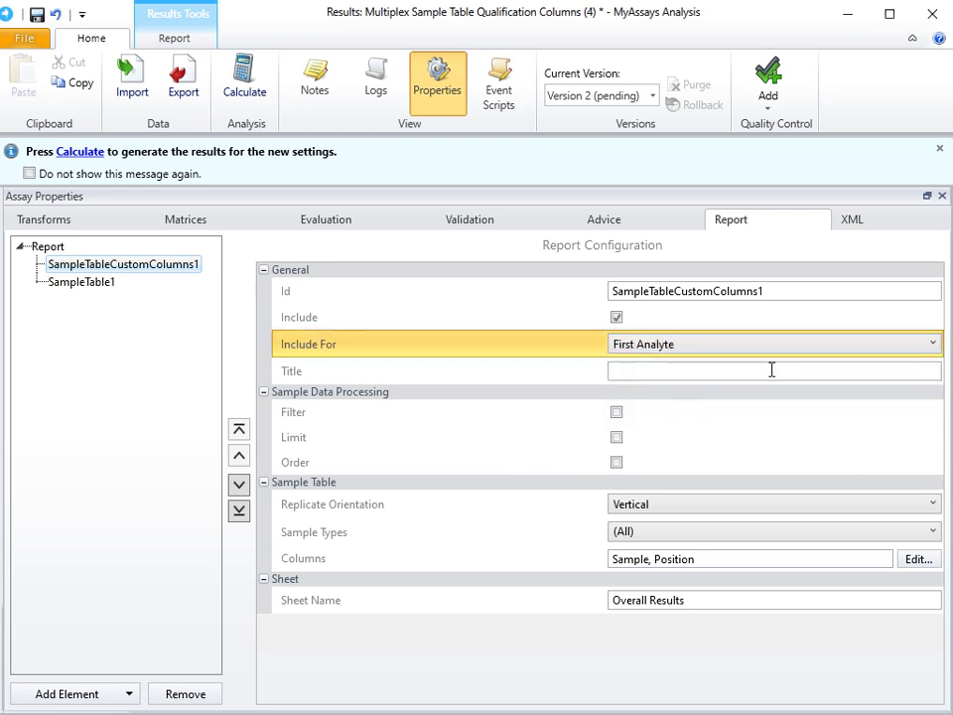
Add a Matrix column to the custom columns table, named Analyte1, using the Interpretation matrix for Analyte1.
click(915, 560)
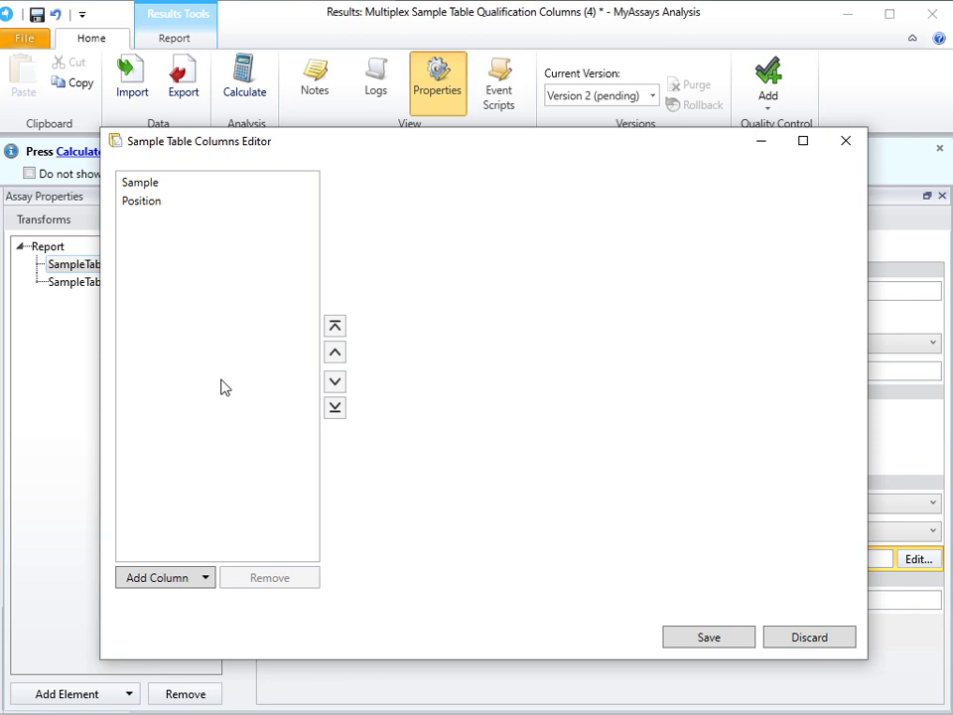
click(198, 585)
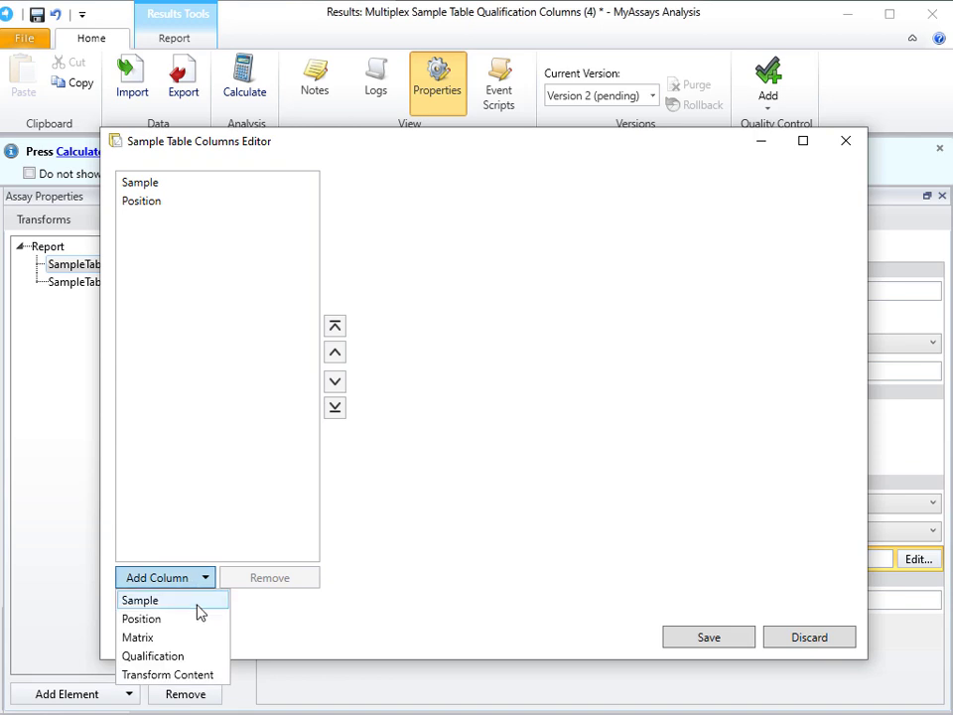
click(197, 638)
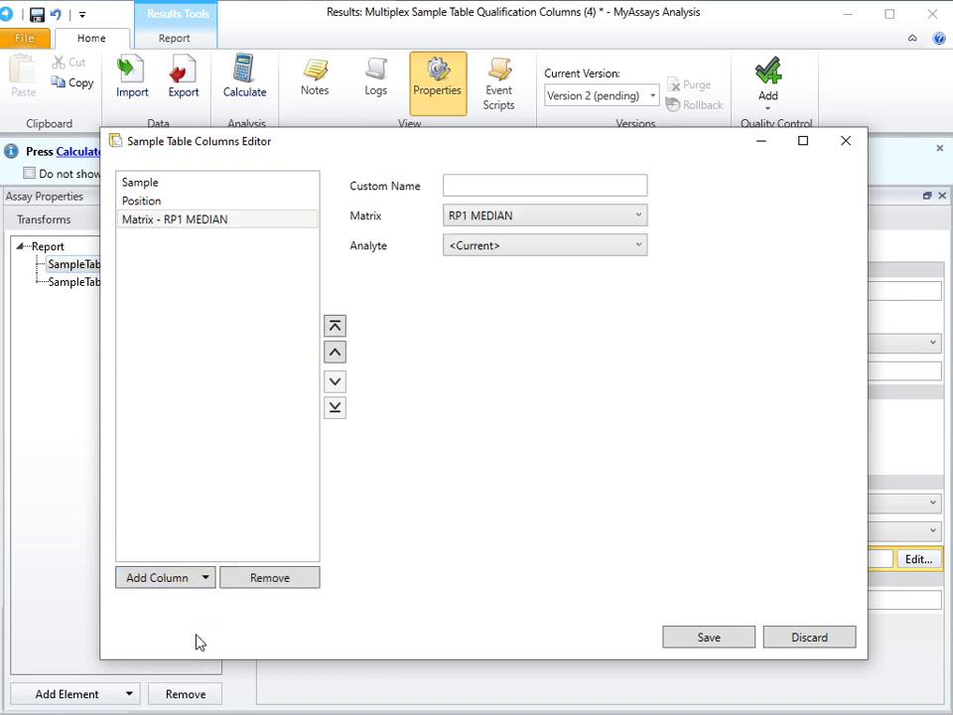
click(496, 187)
text(Analyte1)
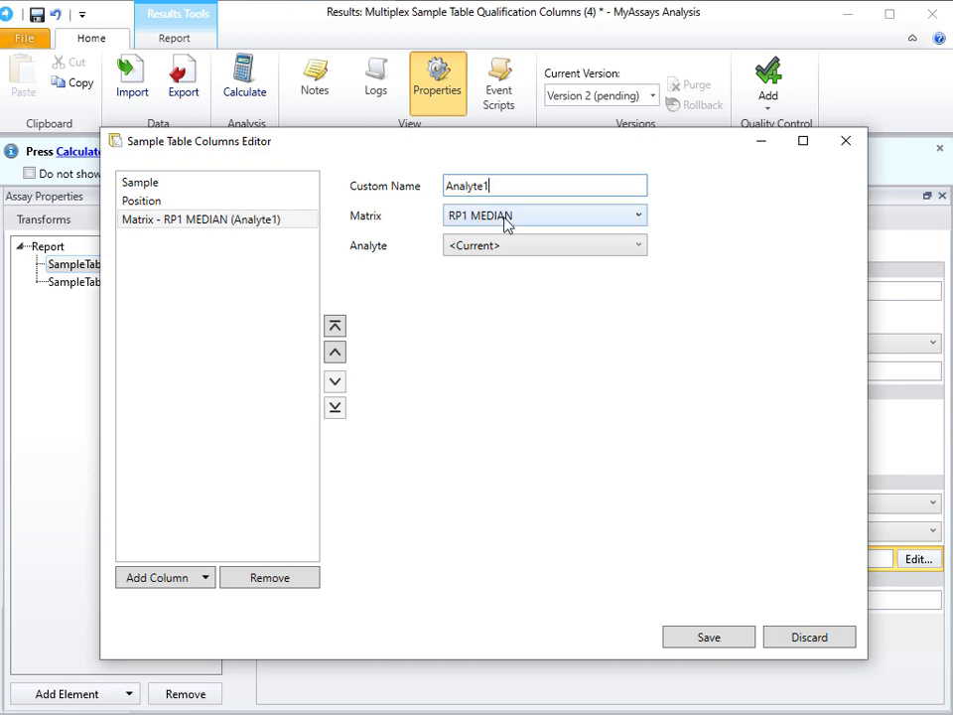
click(504, 217)
click(522, 314)
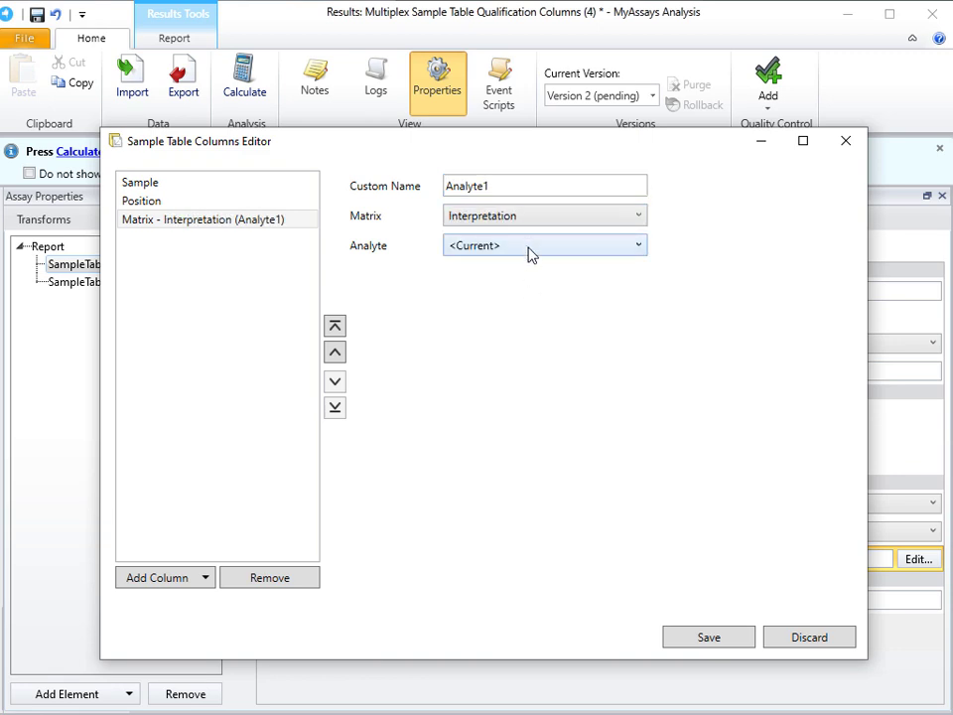
click(530, 248)
click(528, 287)
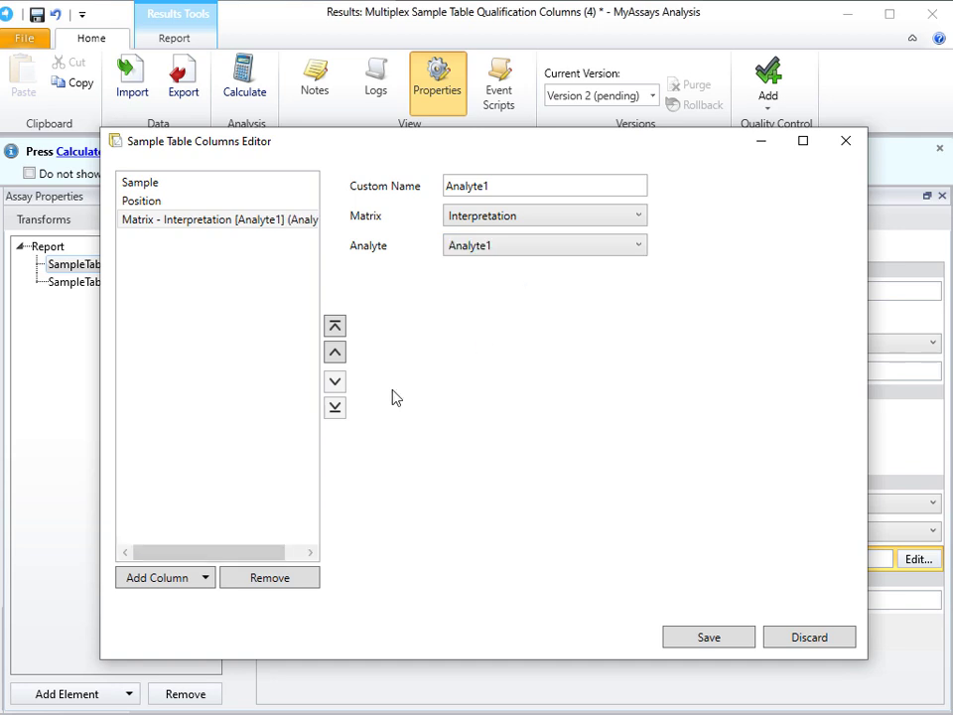
Add a second Matrix column named Analyte2, using the Interpretation matrix for Analyte2.
click(190, 580)
click(188, 636)
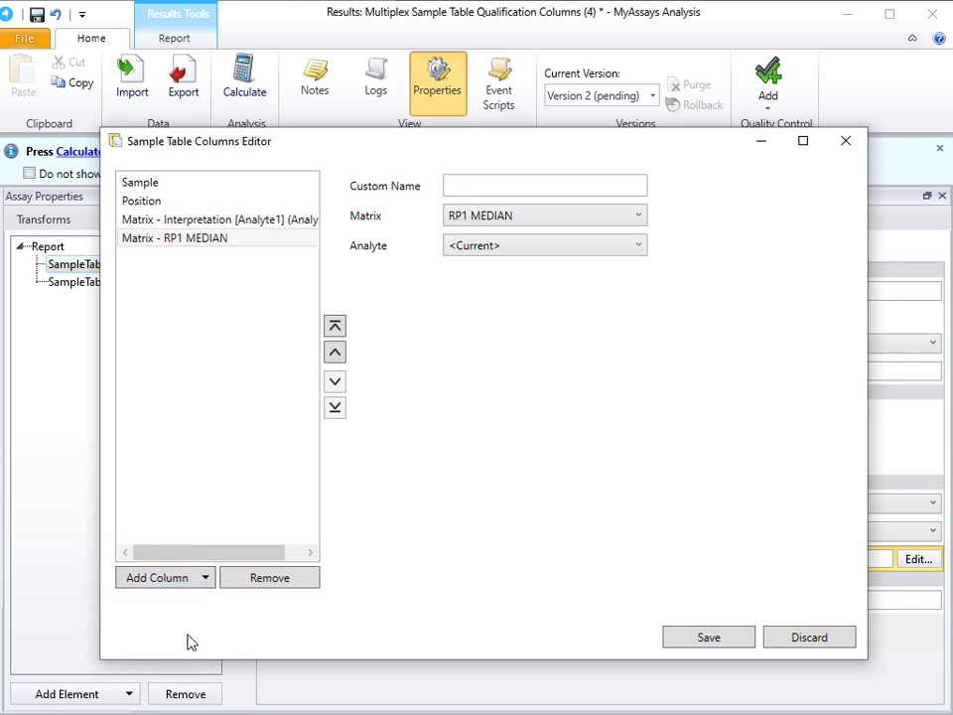
click(512, 186)
text(Analyte2)
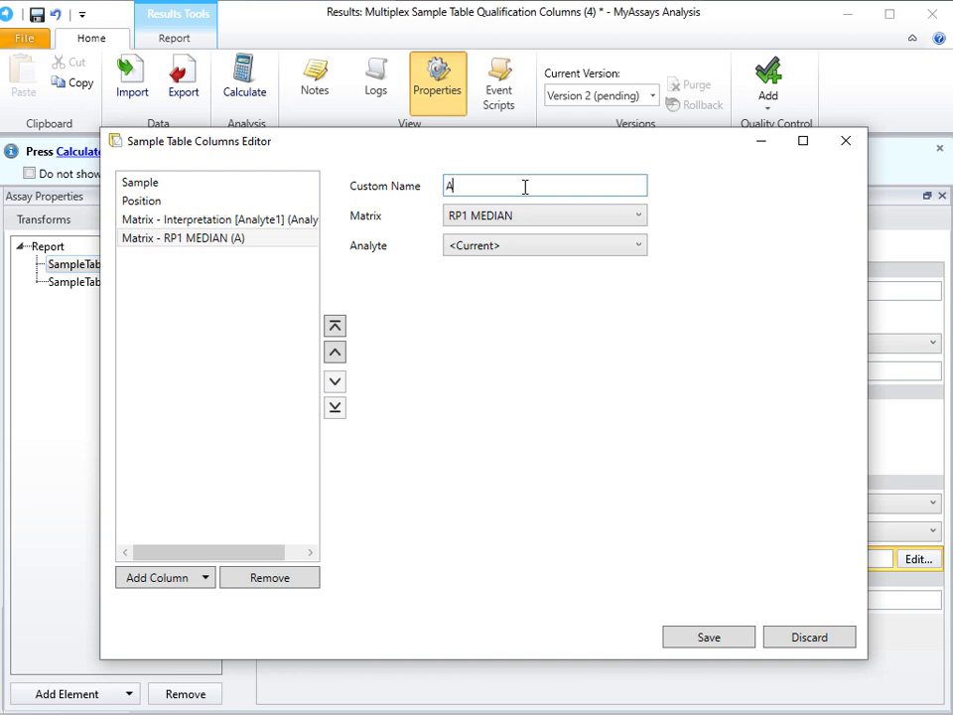
click(522, 220)
click(517, 314)
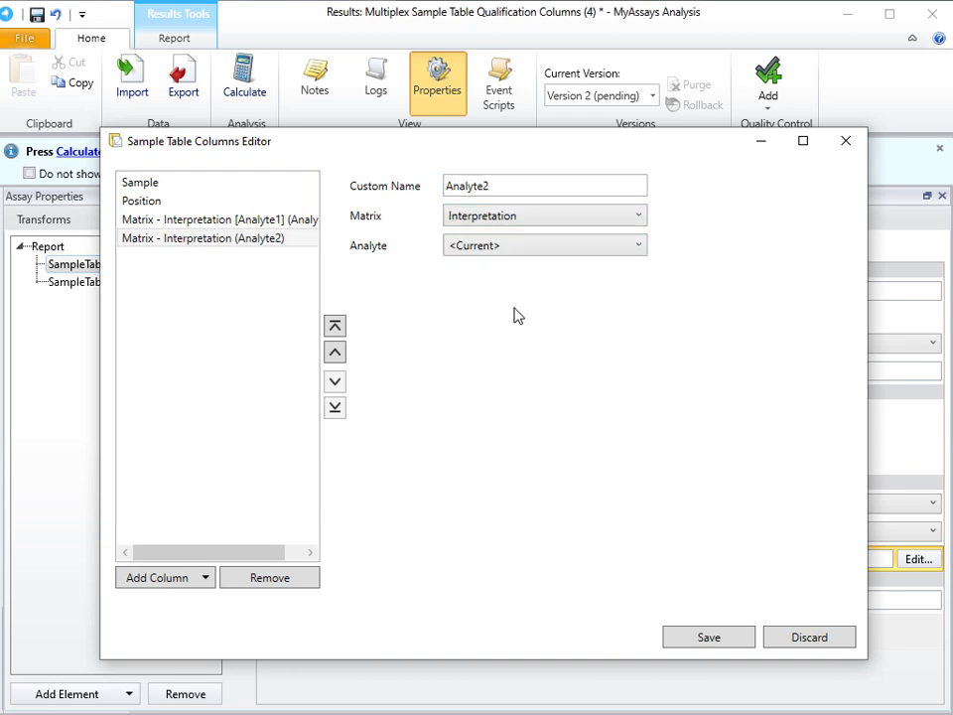
click(523, 252)
click(529, 304)
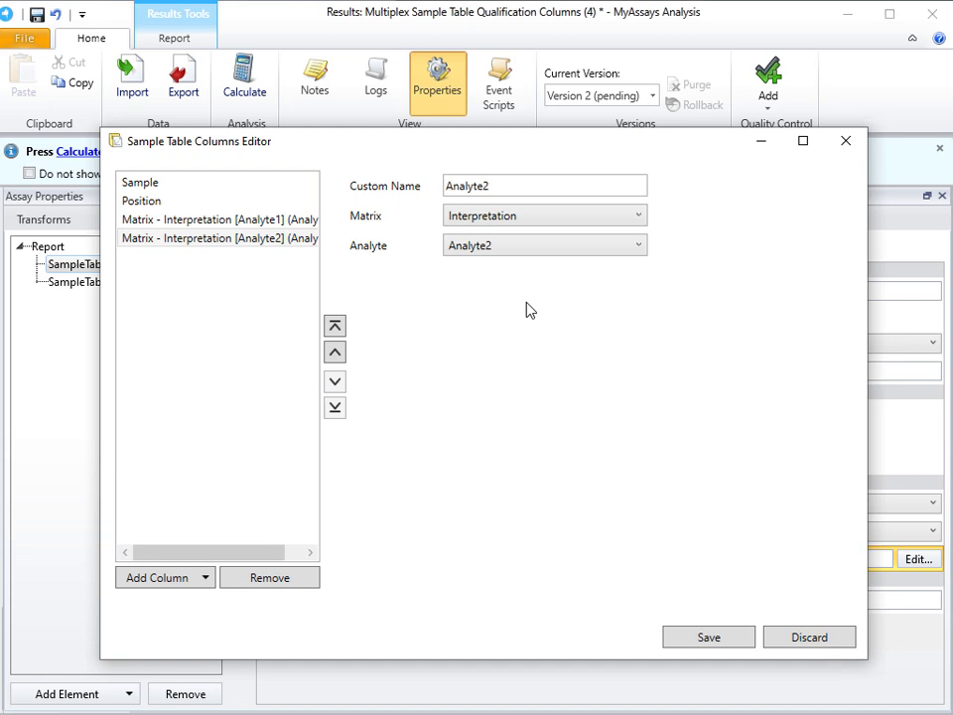
Add a third Matrix column named Analyte3, using the Interpretation matrix for Analyte3.
click(197, 580)
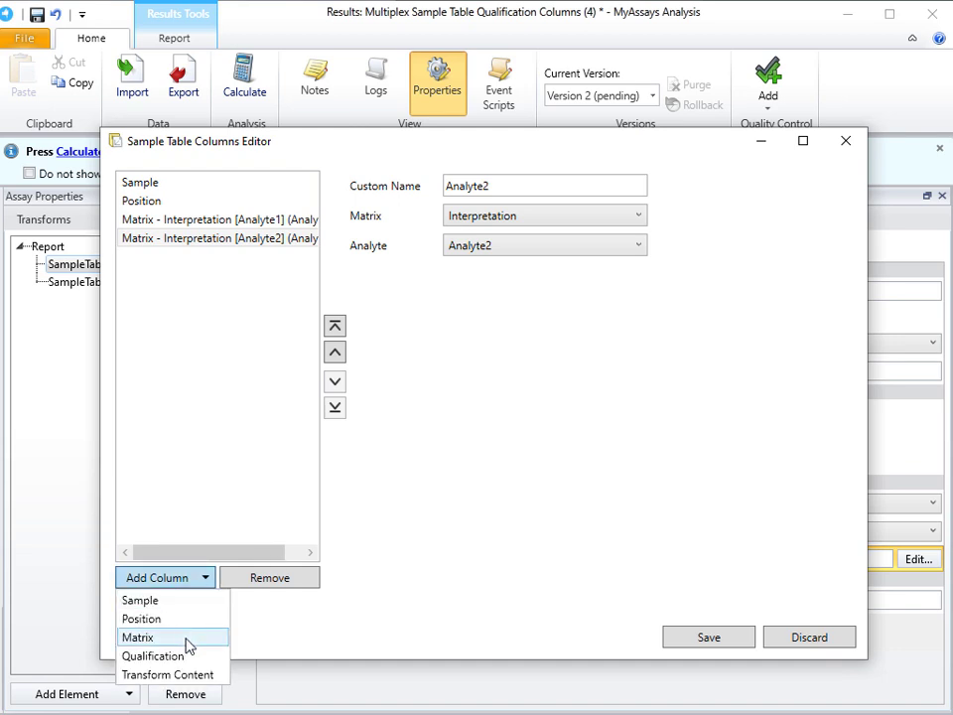
click(188, 639)
click(491, 183)
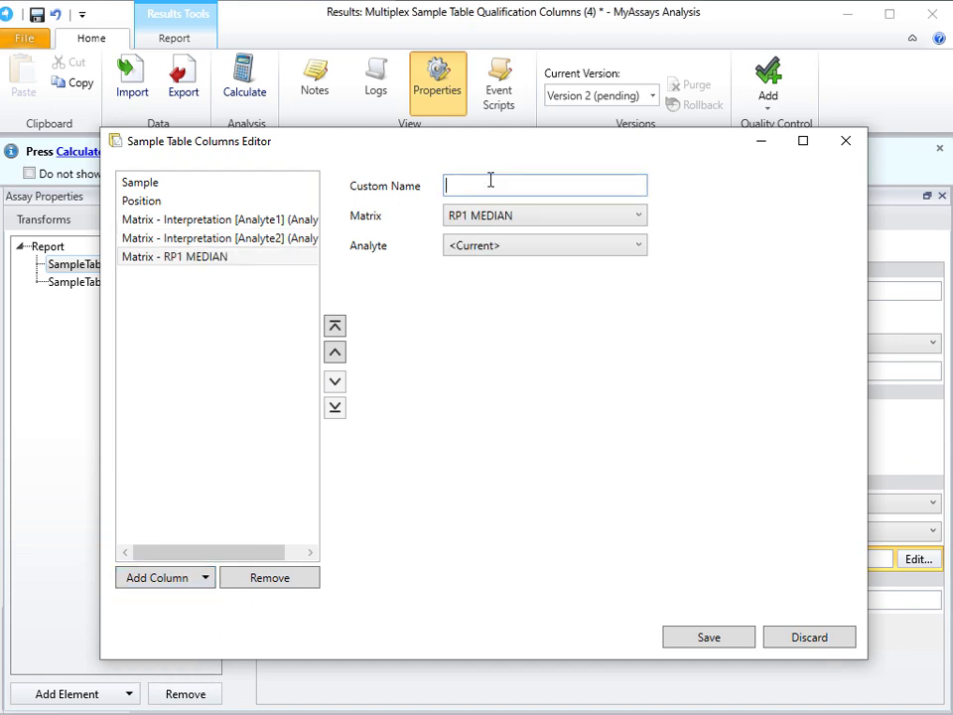
text(Analyte3)
click(501, 223)
click(507, 314)
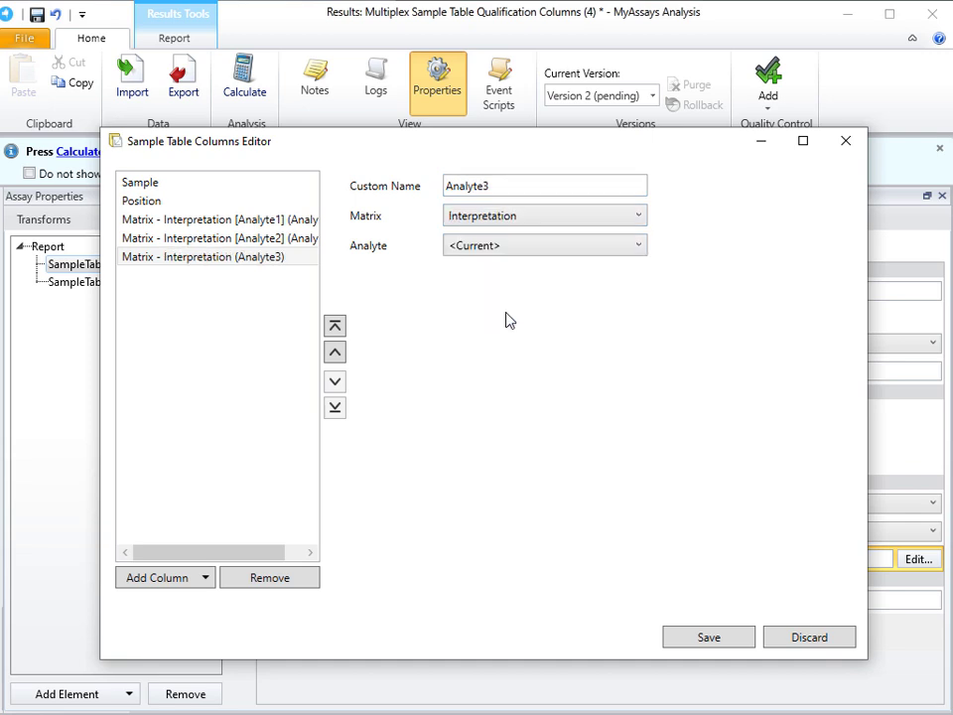
click(507, 248)
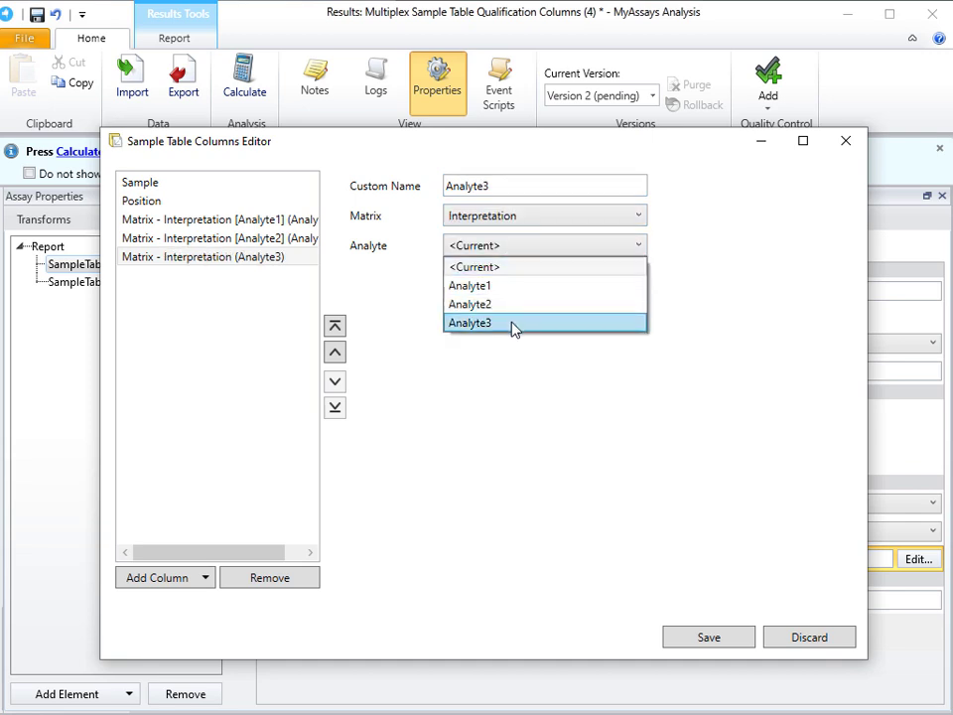
click(512, 325)
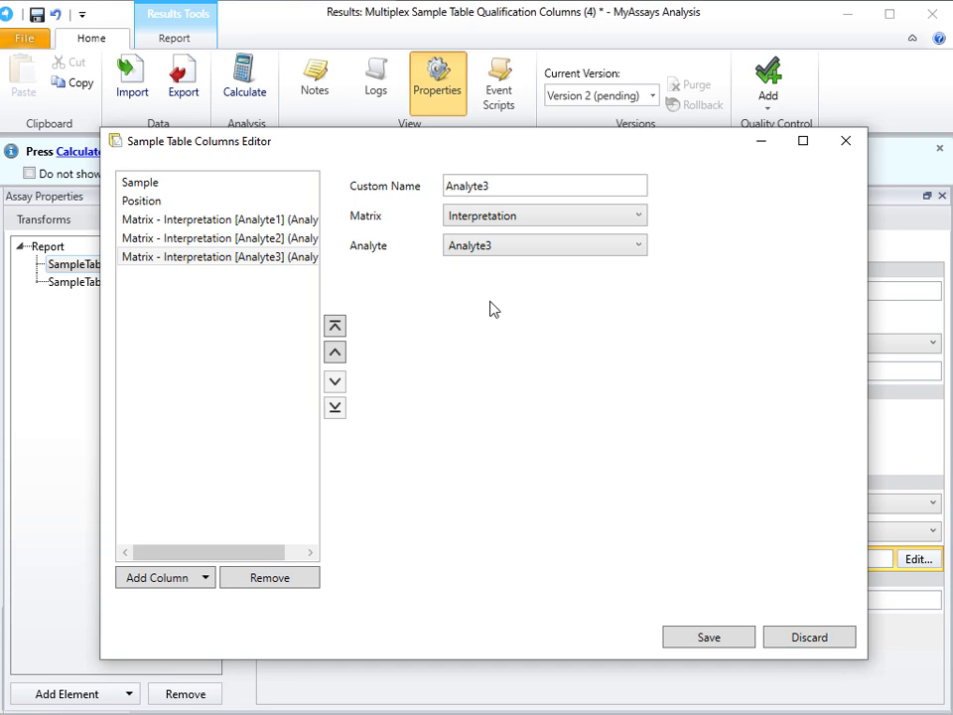
Add a Qualification column named Overall Result, with its replicates option on Average.
click(183, 577)
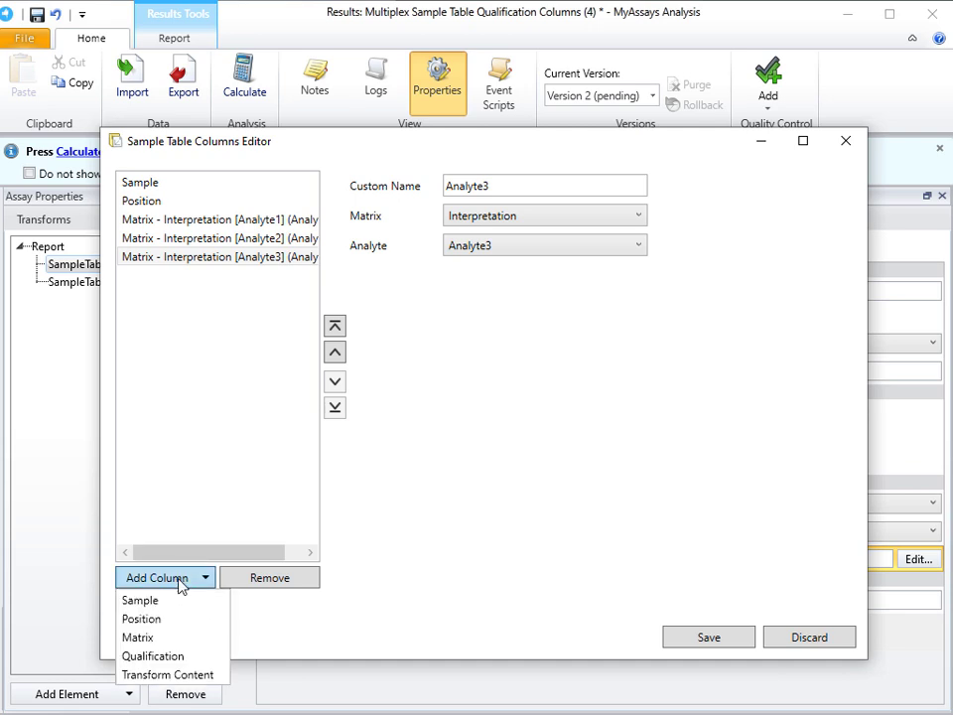
click(159, 656)
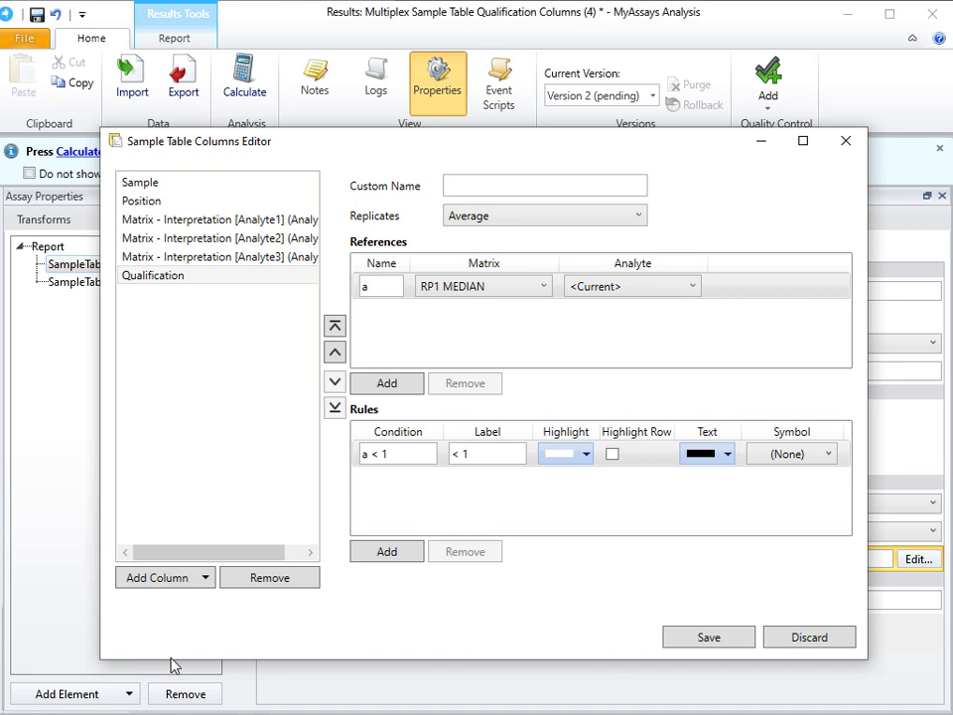
click(485, 185)
text(Overall Result)
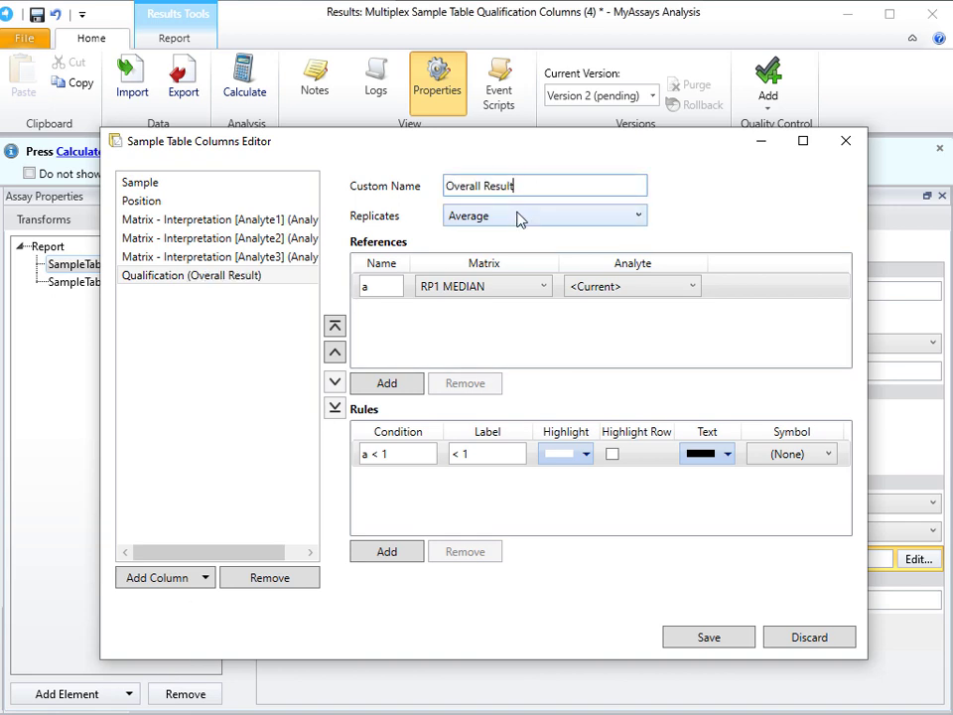
click(516, 218)
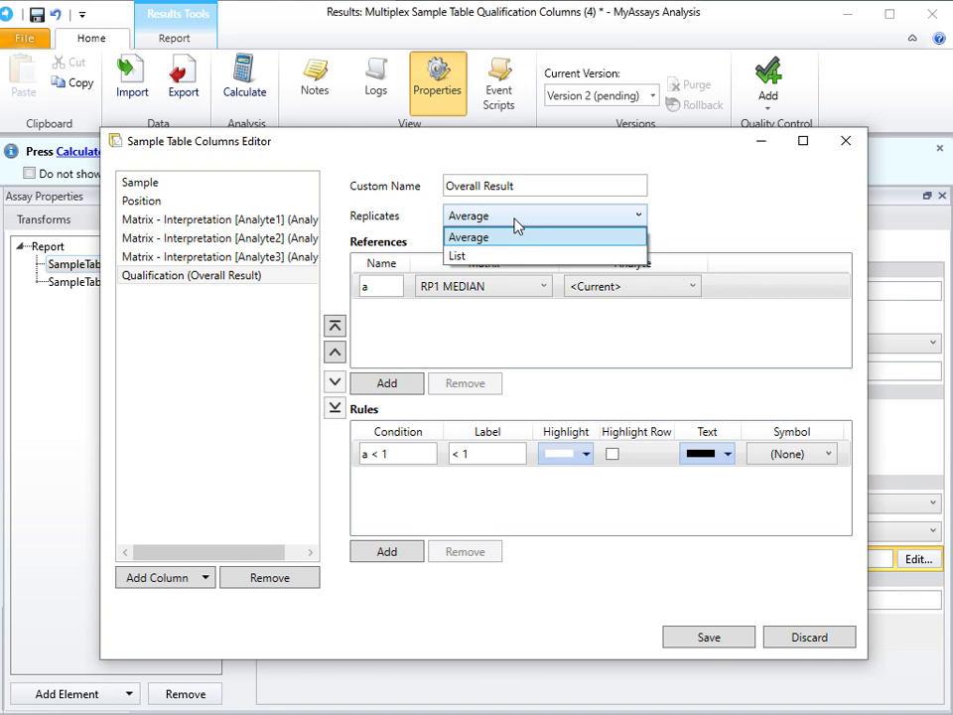
click(515, 221)
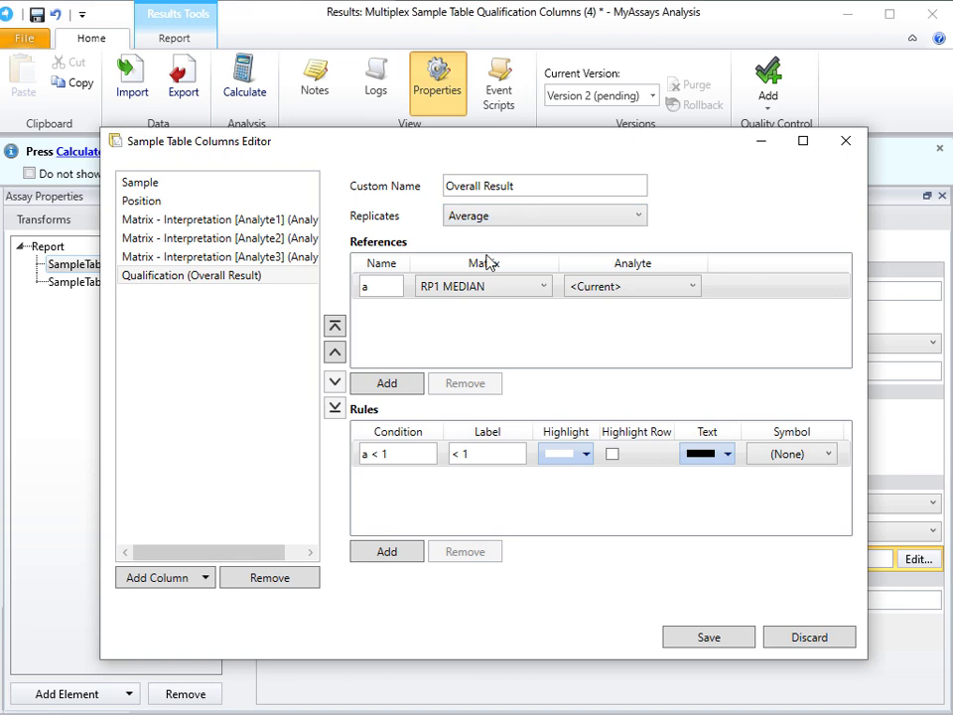
Point reference a of the Overall Result column to the Ratio matrix of Analyte1.
click(445, 290)
click(469, 362)
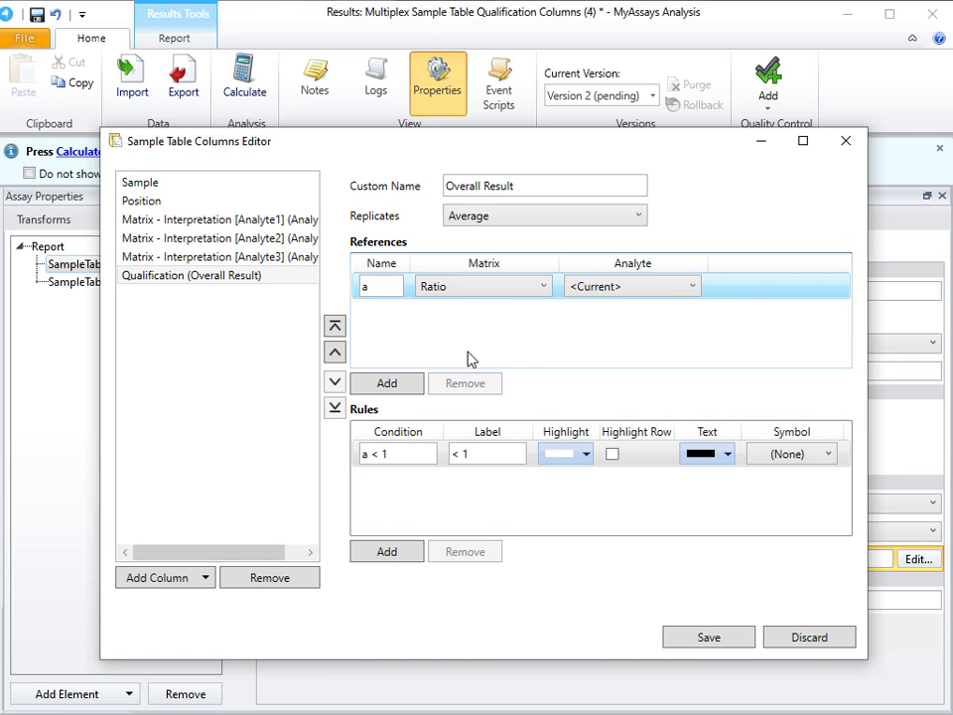
click(631, 293)
click(635, 330)
Add reference b to the Overall Result column, using the Ratio matrix of Analyte2.
click(398, 383)
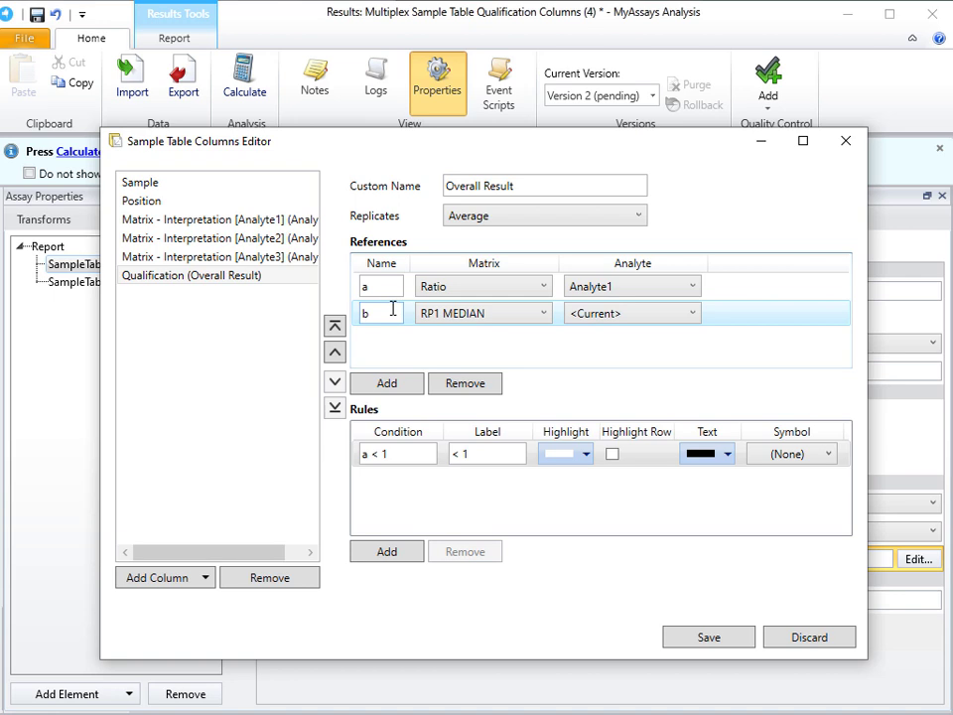
click(502, 316)
click(489, 389)
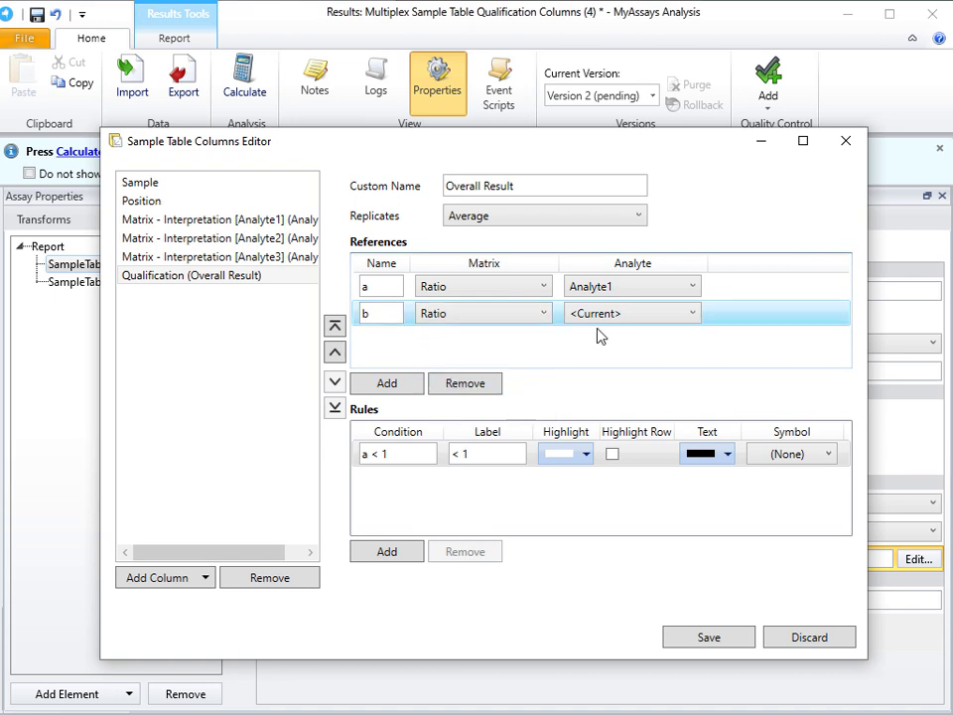
click(608, 313)
click(616, 370)
Add reference c to the Overall Result column, using the Ratio matrix of Analyte3.
click(403, 389)
click(458, 340)
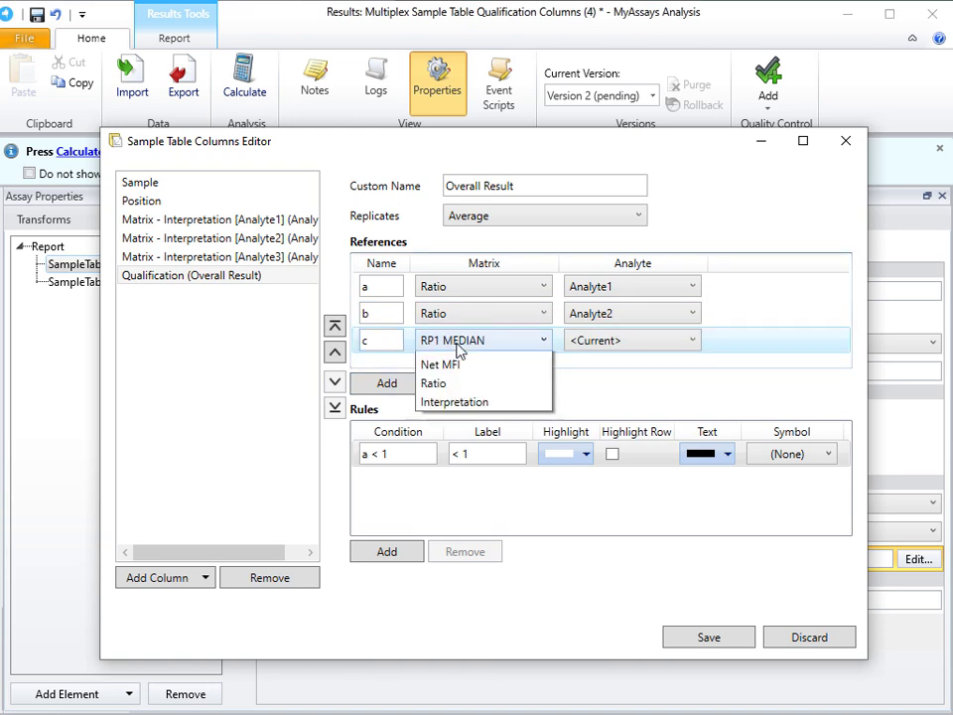
click(468, 417)
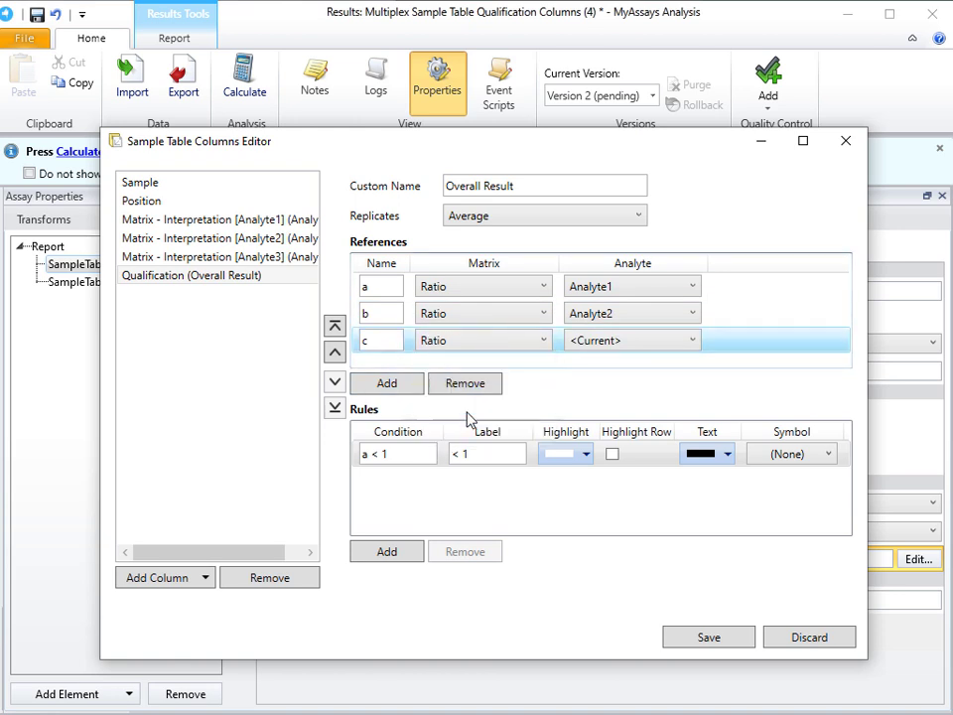
click(609, 342)
click(612, 418)
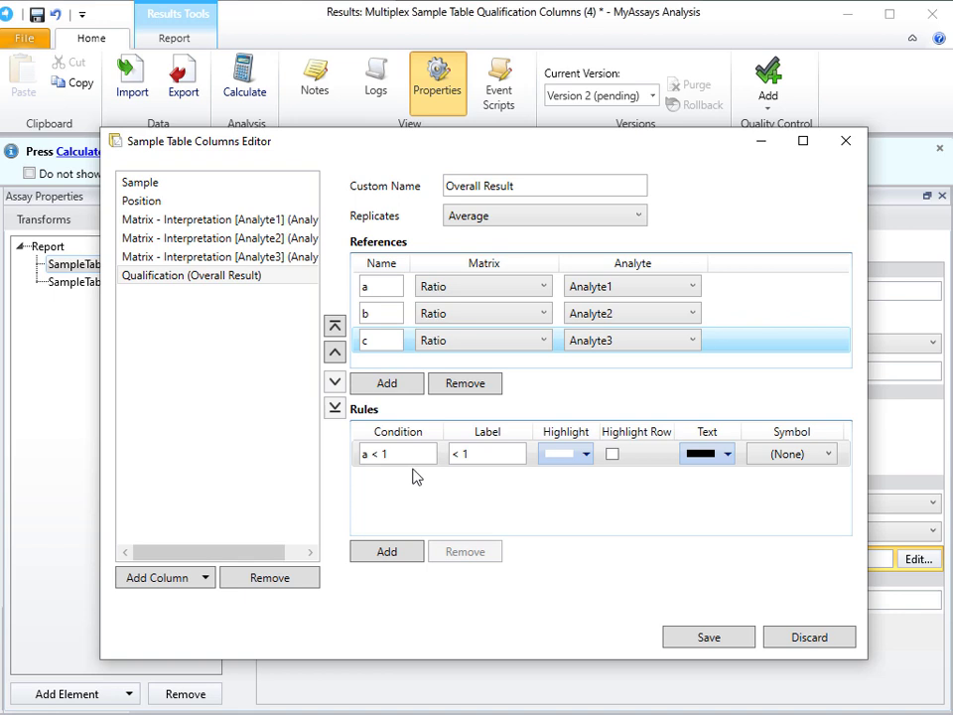
Define the existing rule with condition and(a>2,b>2,c>2), label Positive and a yellow highlight.
click(352, 456)
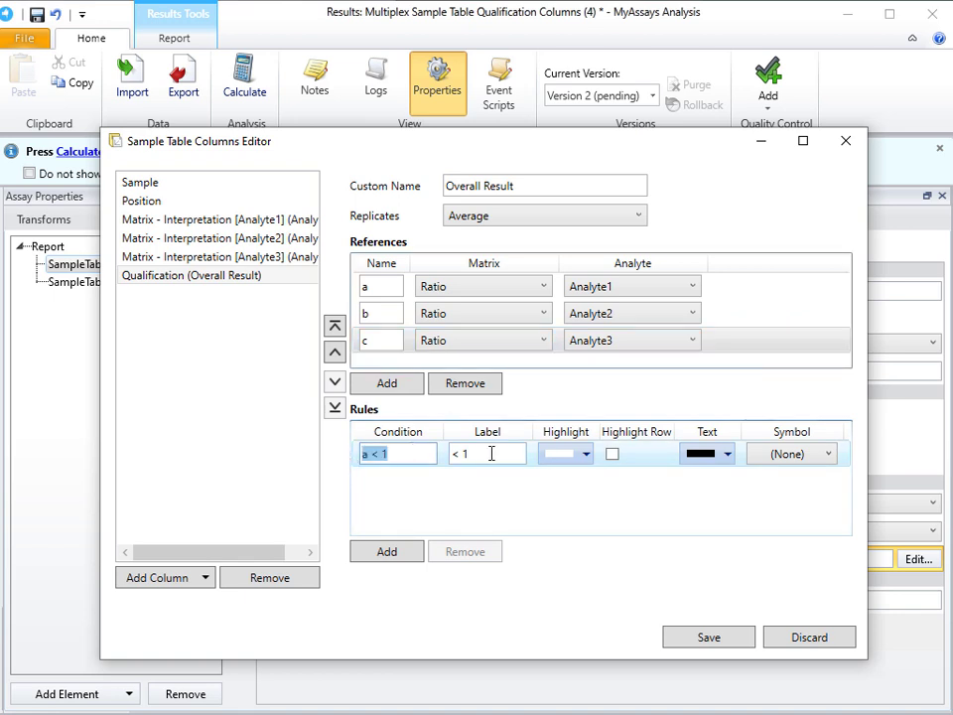
text(and()
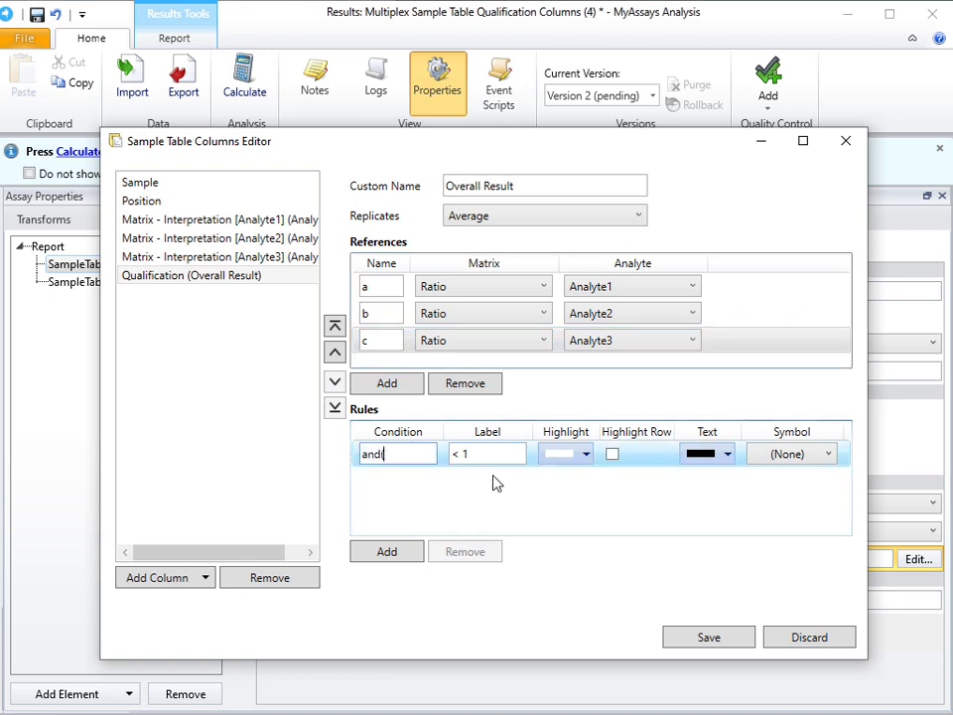
text(a>2,b>2,c>2))
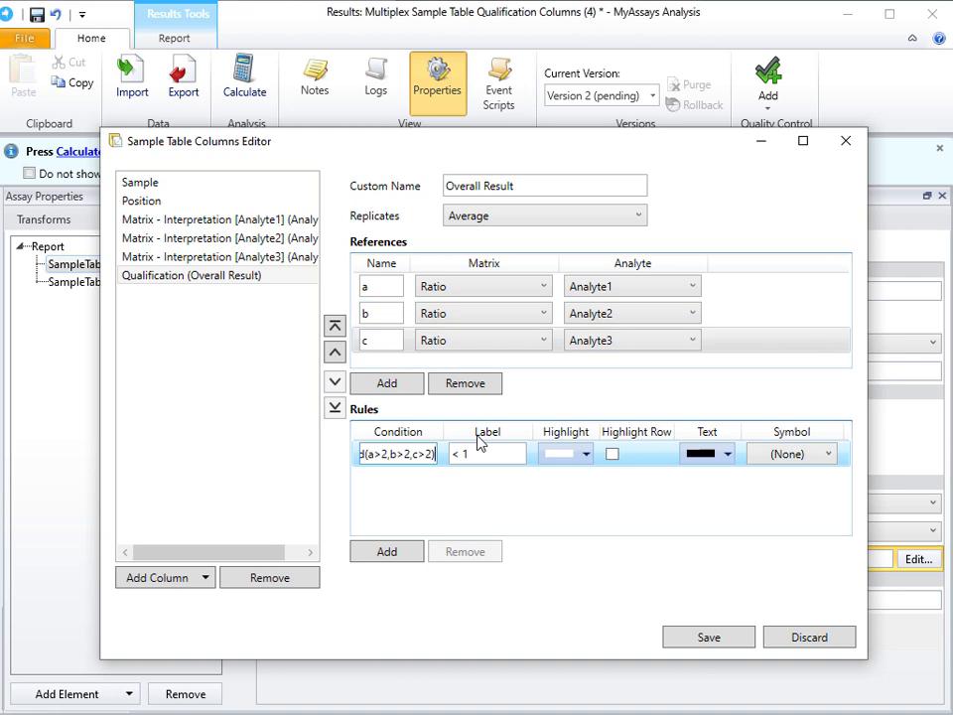
click(496, 453)
key(ctrl+a)
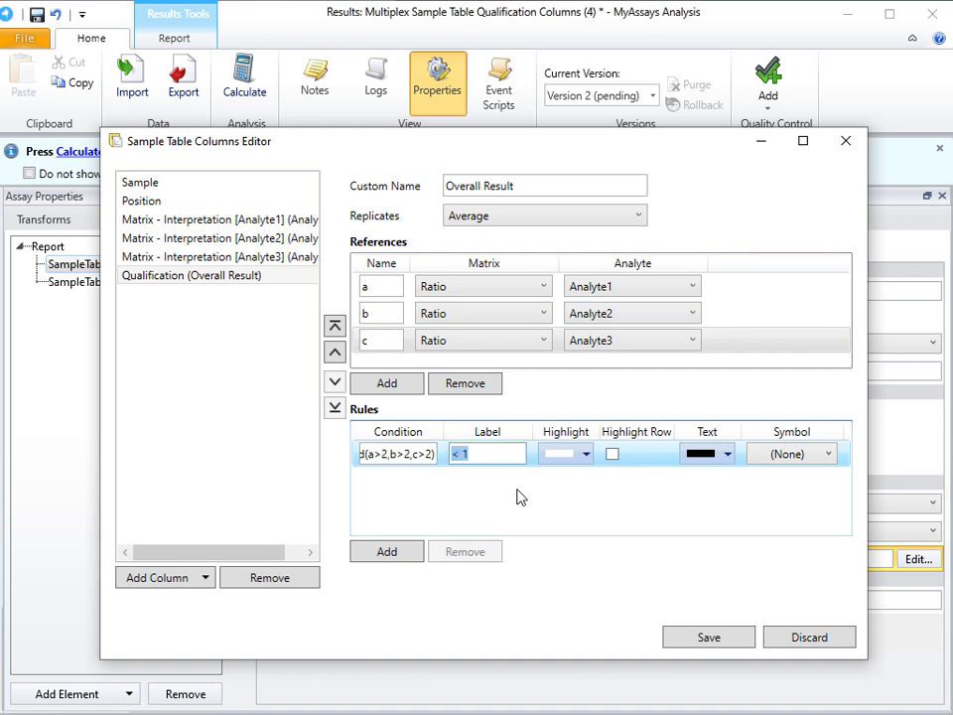
text(Positive)
click(585, 454)
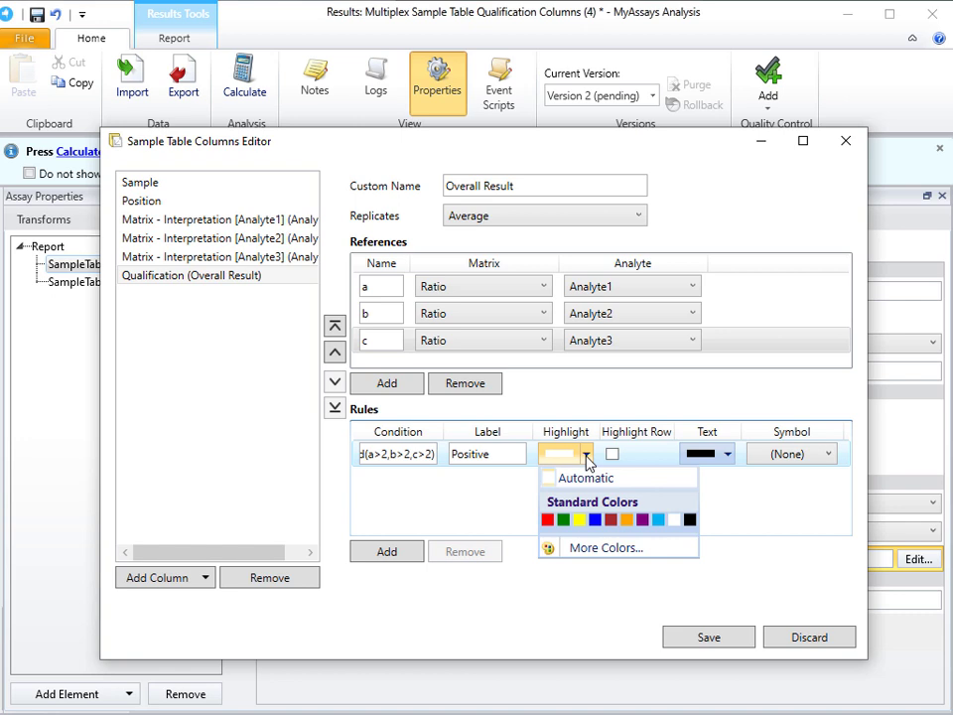
click(582, 517)
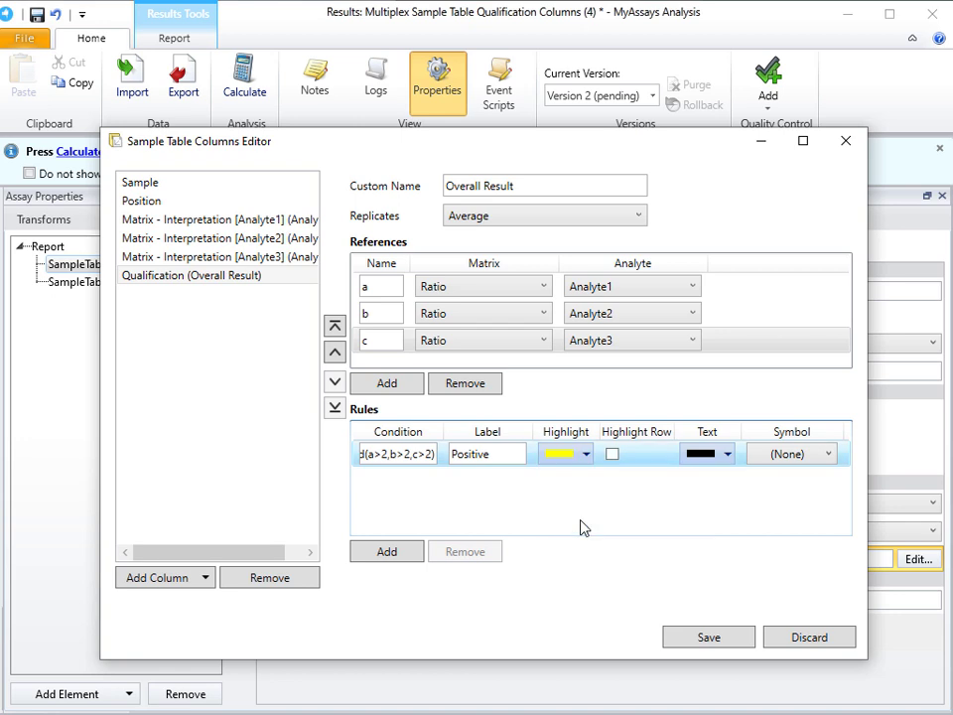
Add a second rule with condition or(a<2,b<2,c<2) and label Negative.
click(387, 553)
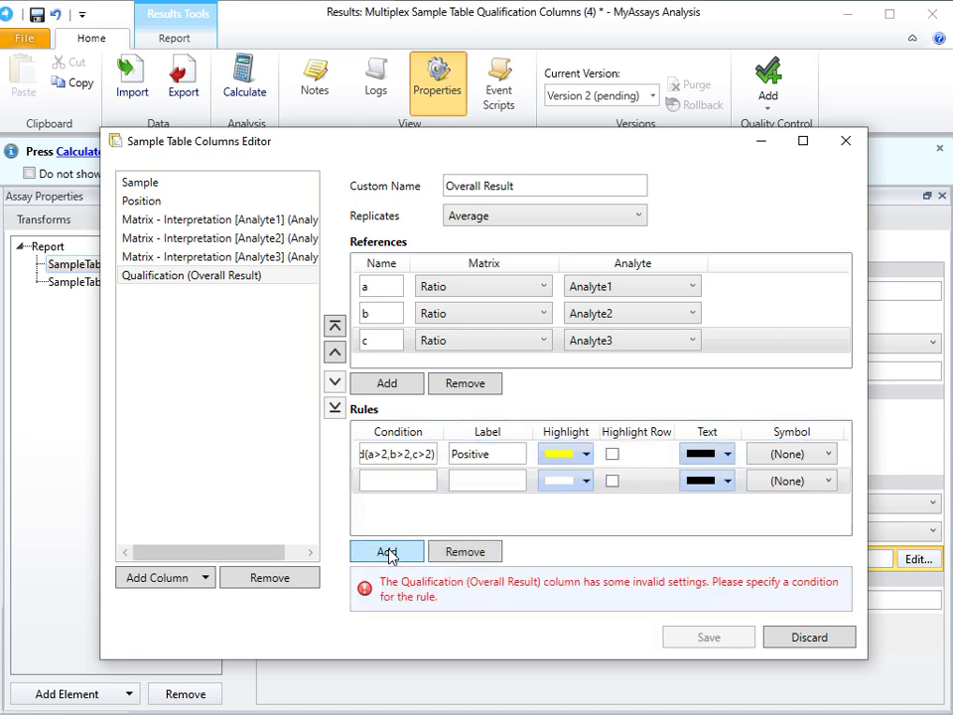
click(411, 477)
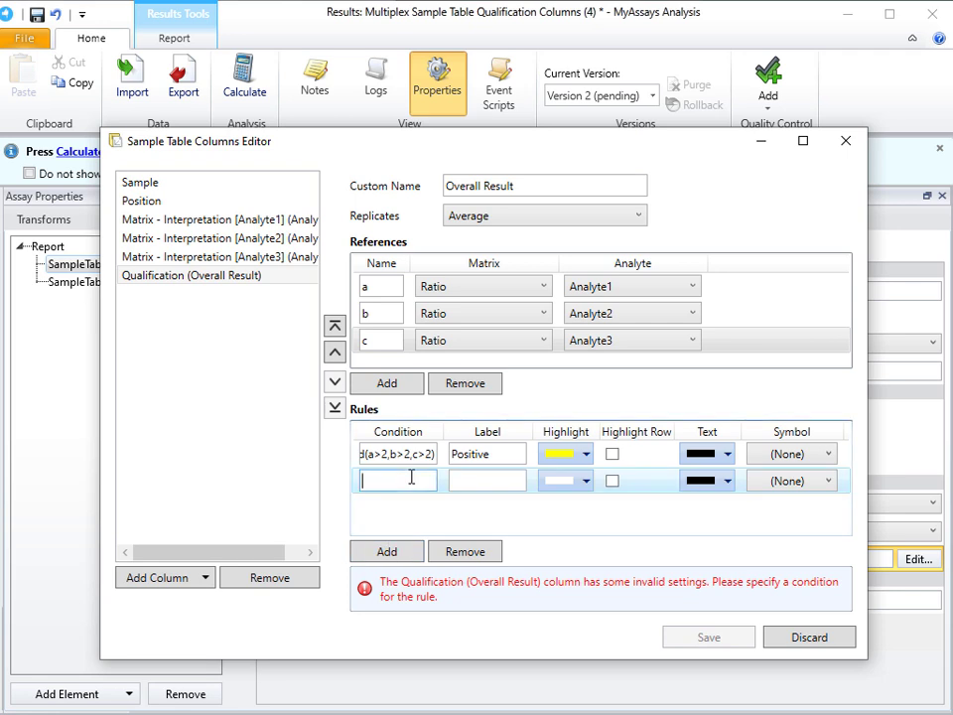
text(or)
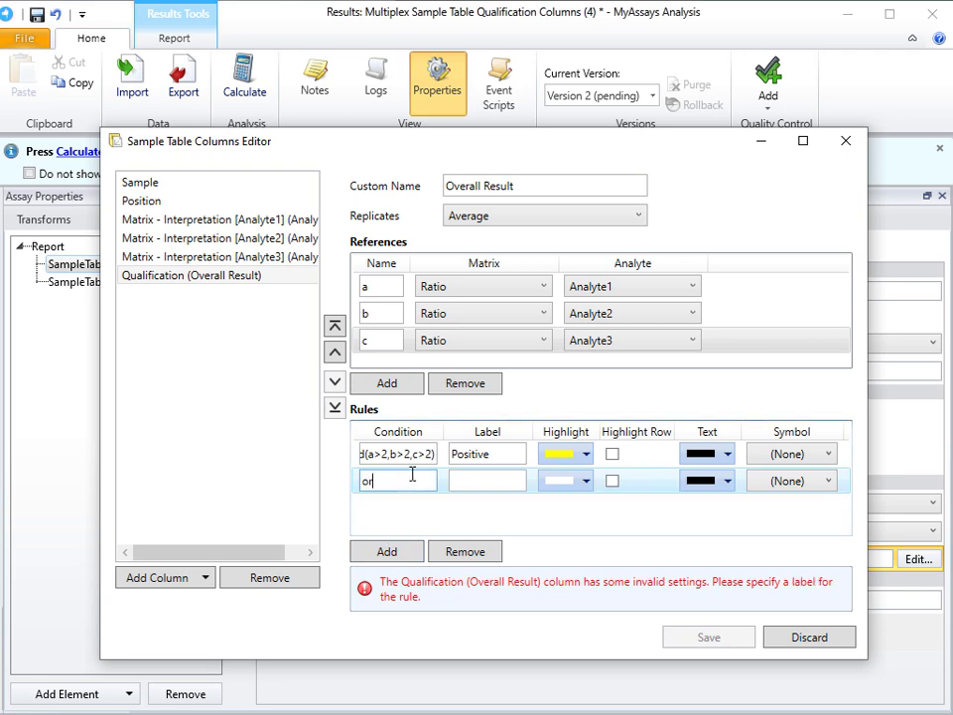
text((a<2,b<2,c<2))
key(Tab)
text(Negative)
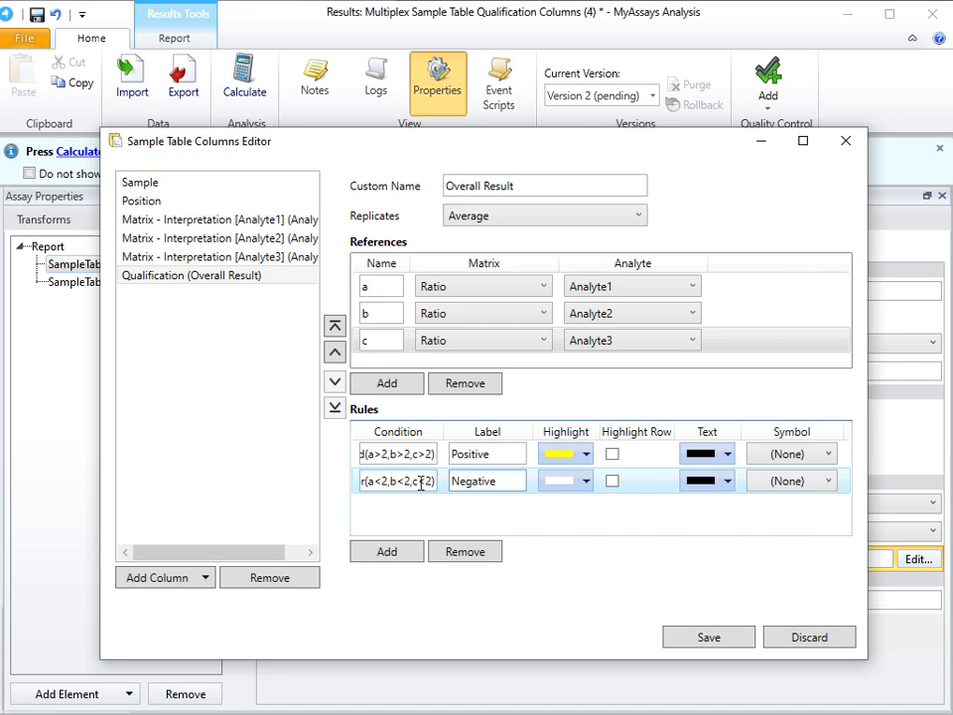
Save the sample table columns and recalculate the assay to review the Overall Result column in the results.
click(694, 639)
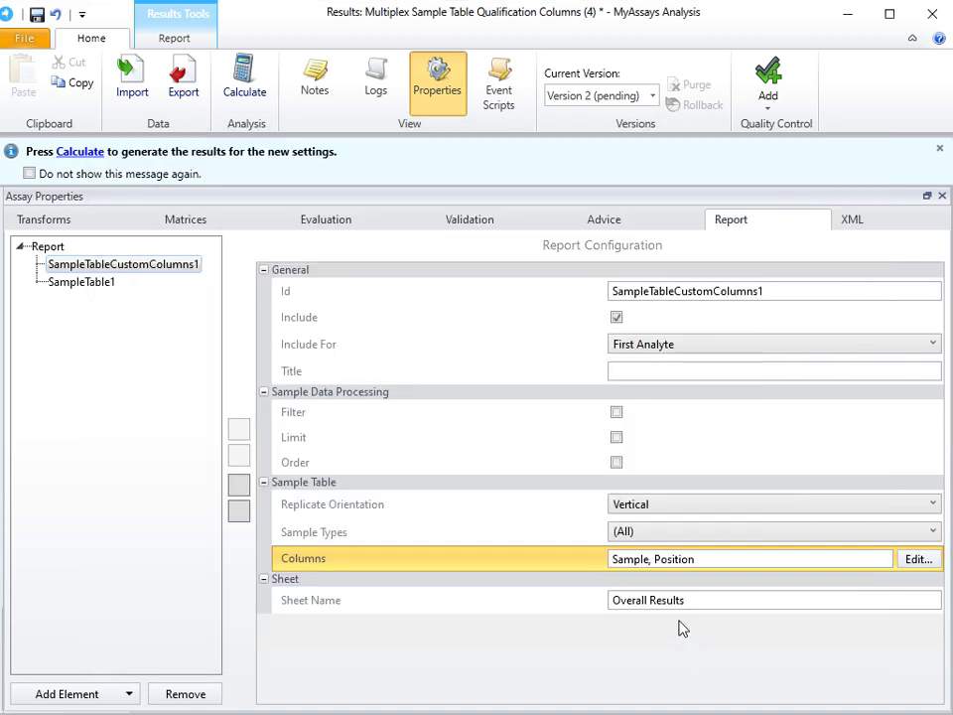
click(440, 100)
click(246, 90)
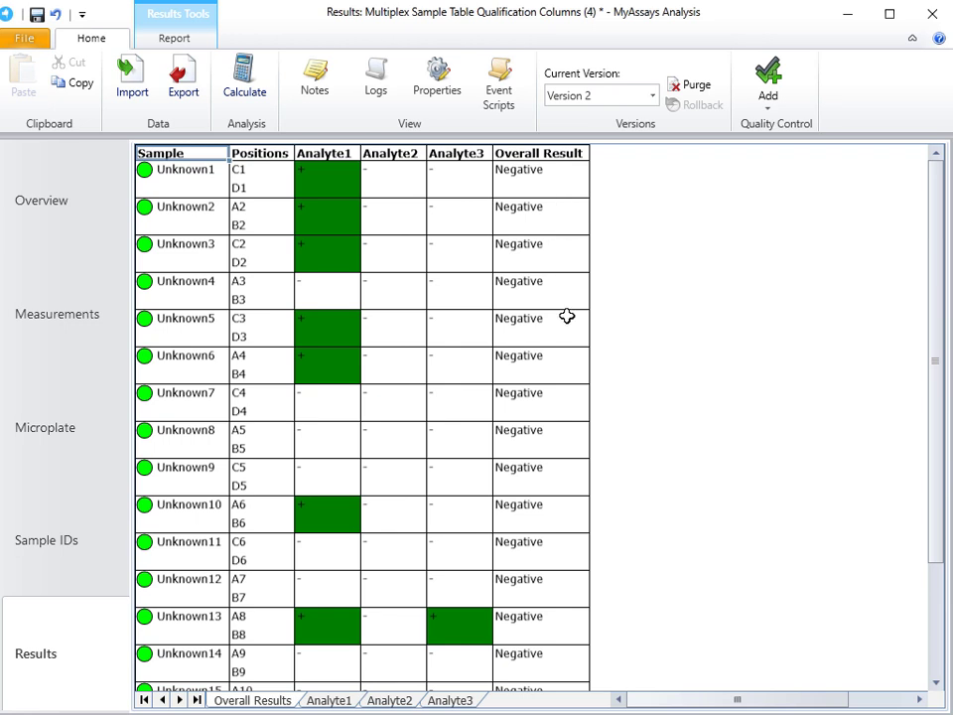
scroll(613, 311, down, 3)
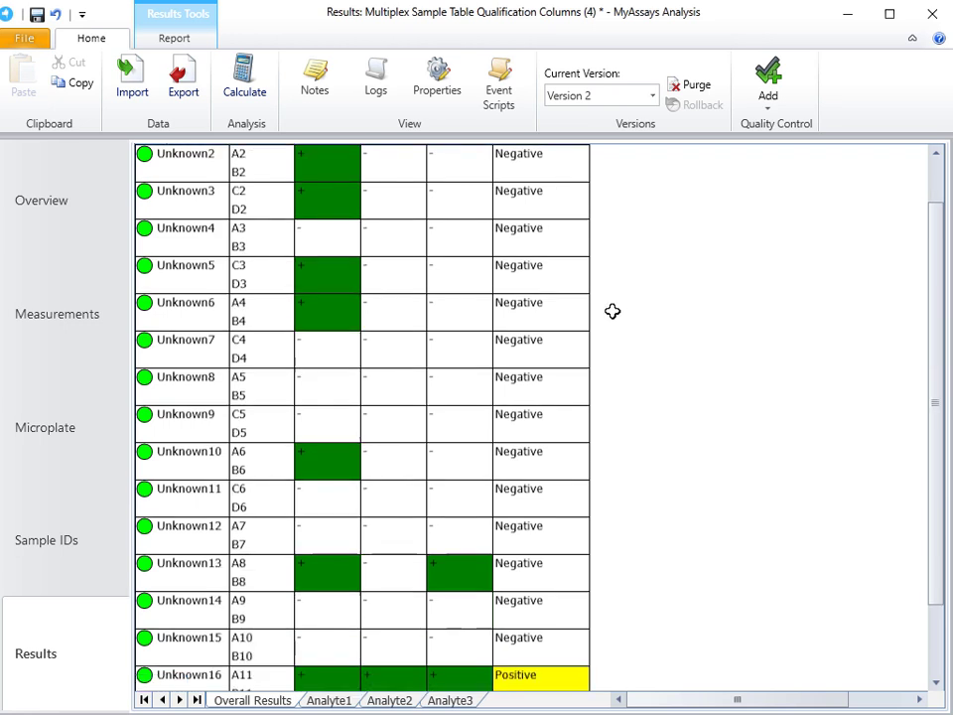